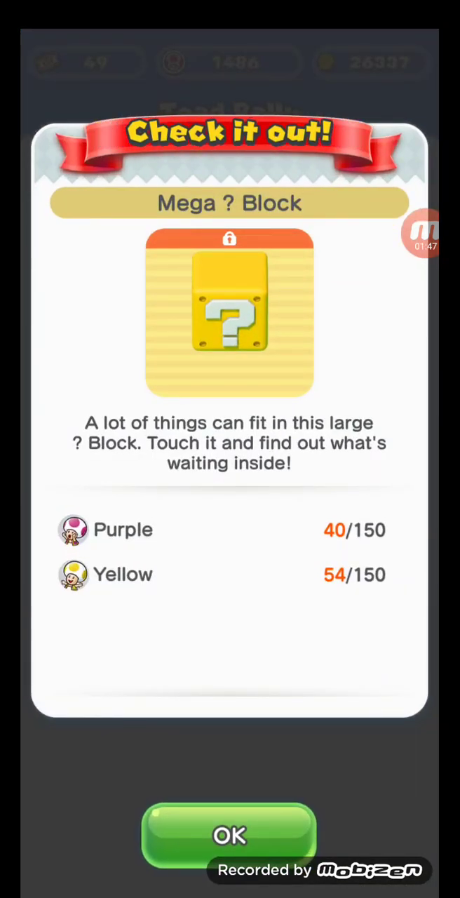
Dismiss the Mega ? Block notice and close Stamp Card 2 to collect the 407 race coins
left_click(229, 835)
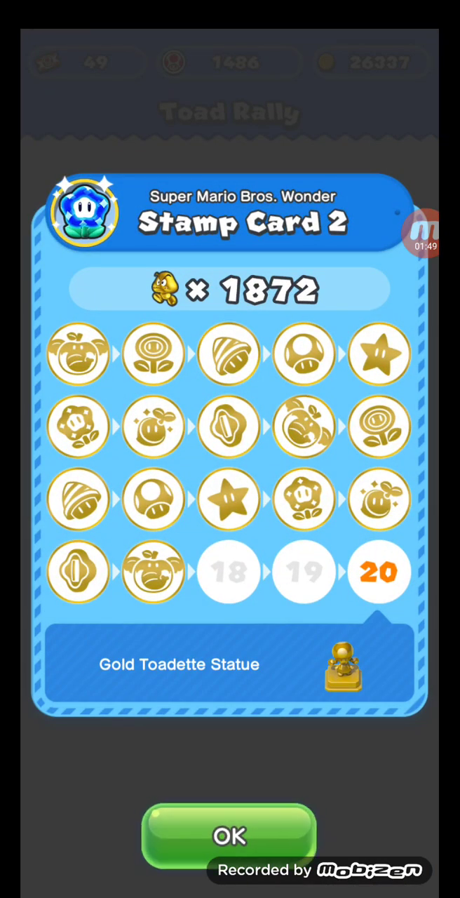
left_click(229, 836)
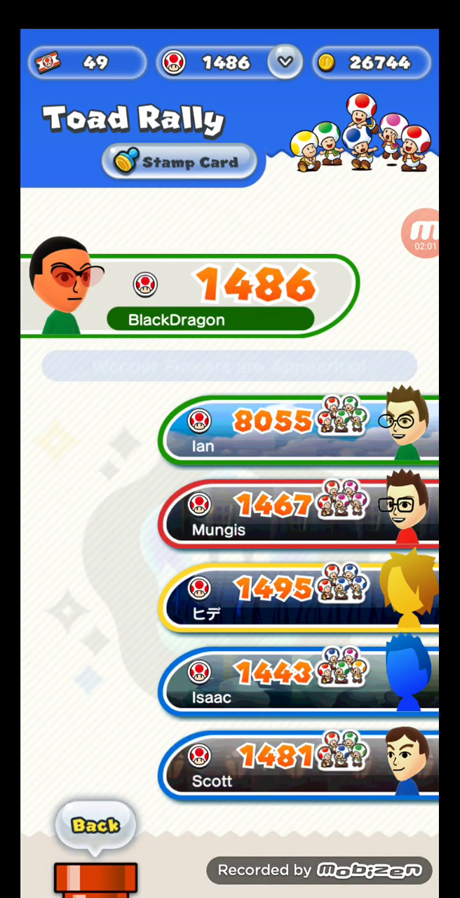
Challenge Ian, the top opponent with 8055 Toads, to a Toad Rally
left_click(301, 429)
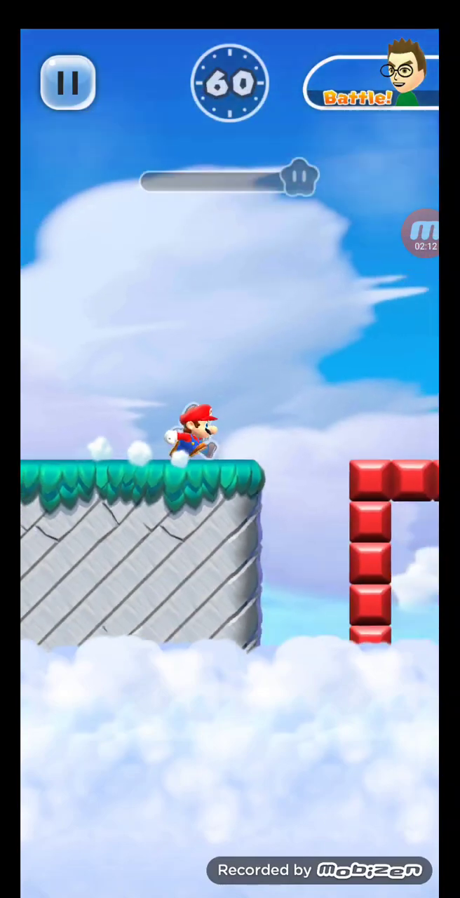
Run Ian's course, jumping red blocks, wall-jumping and bouncing to grab coins and the star
left_click(230, 561)
left_click(230, 562)
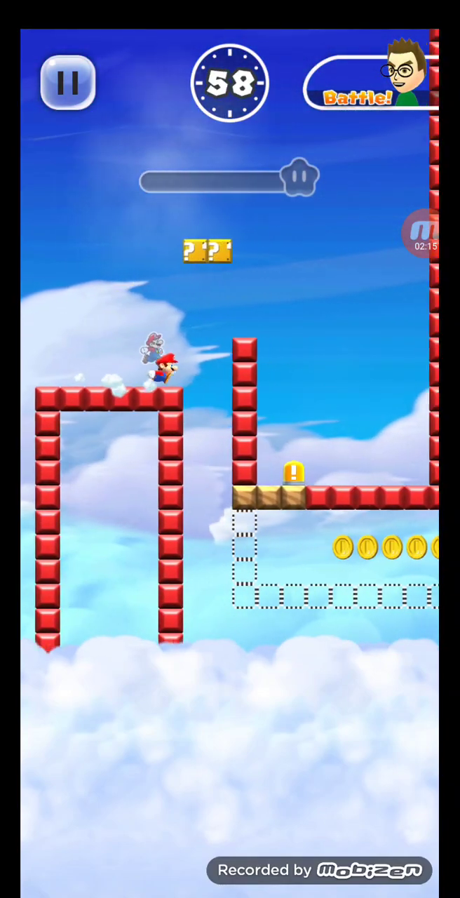
left_click(231, 562)
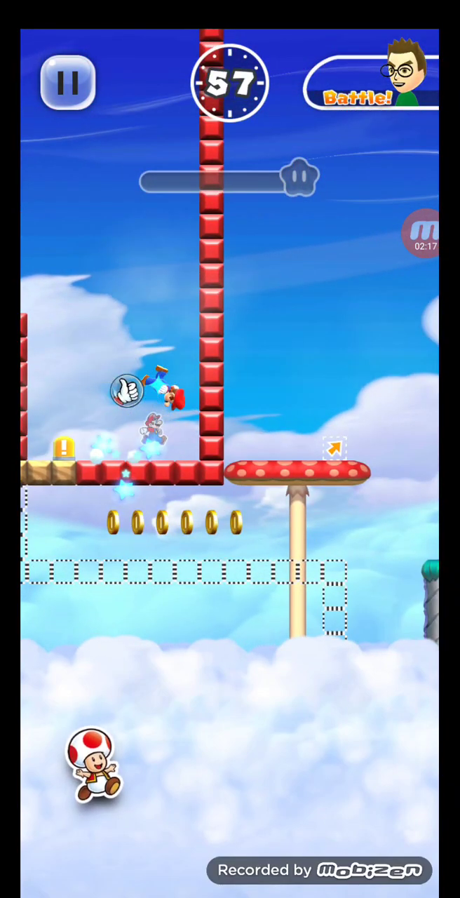
left_click(230, 562)
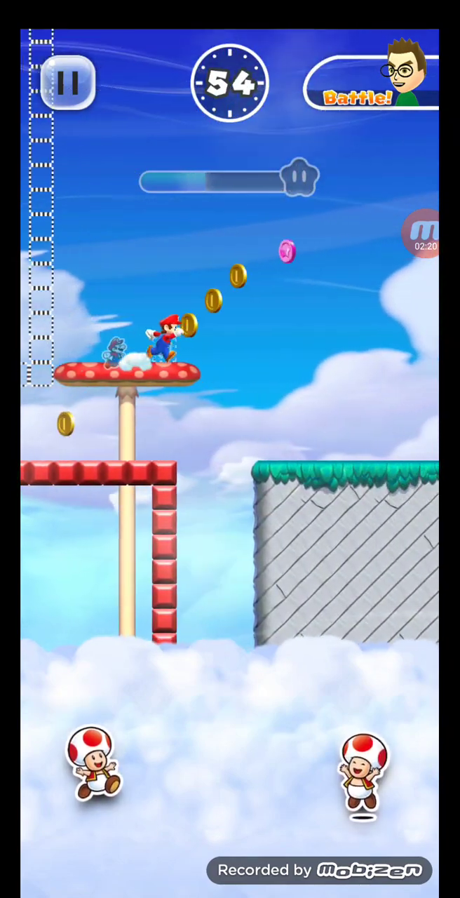
left_click(231, 561)
left_click(230, 561)
left_click(230, 561)
left_click(230, 561)
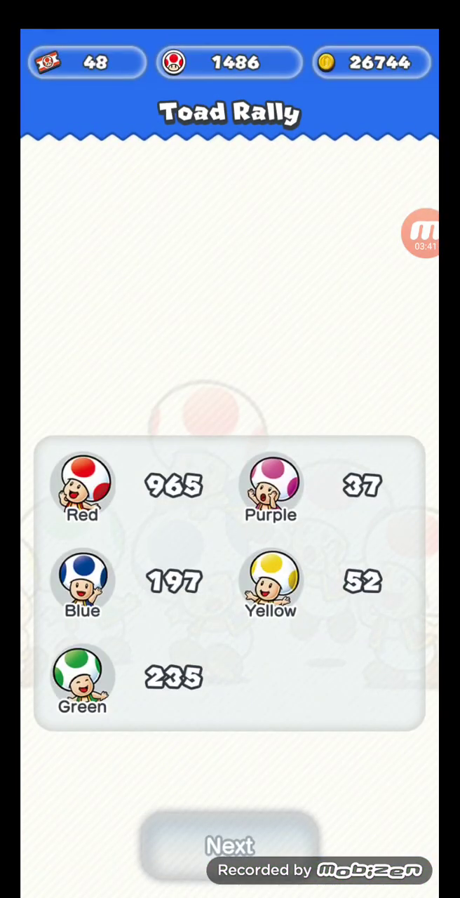
Clear the Toad results and Mega ? Block notice, then challenge the 959-Toad opponent
left_click(230, 842)
left_click(230, 835)
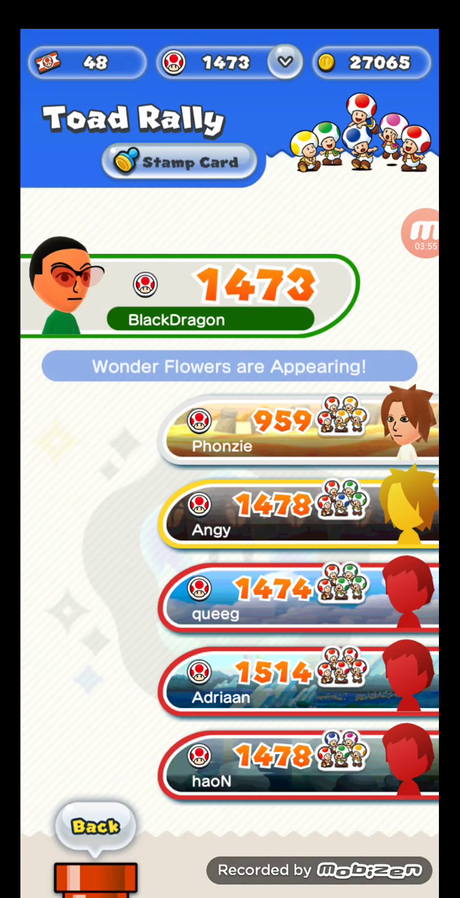
left_click(294, 431)
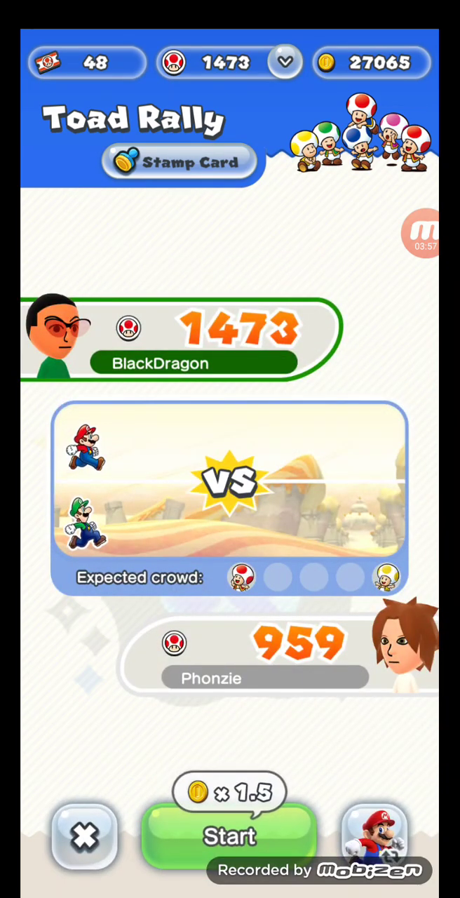
left_click(375, 835)
Pick Yoshi as the runner and start the race against Phonzie
left_click(342, 629)
left_click(229, 836)
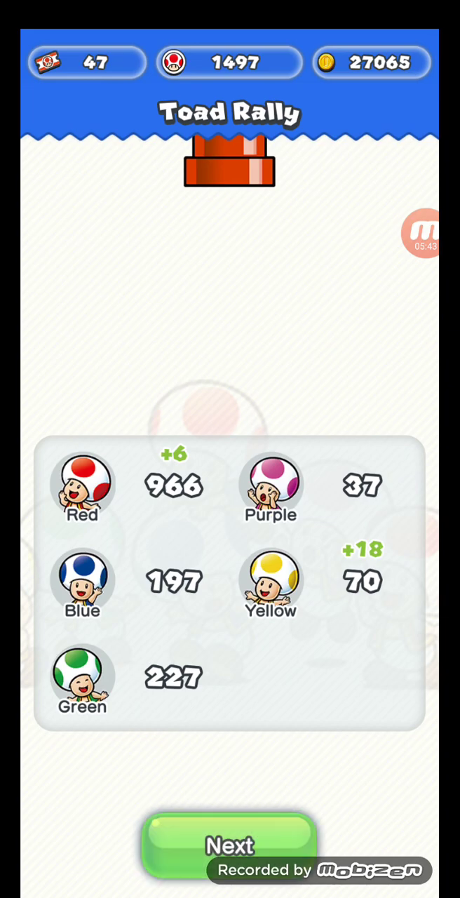
Clear the Toad tally, Mega ? Block notice and Stamp Card 2 to bank 455 coins
left_click(230, 845)
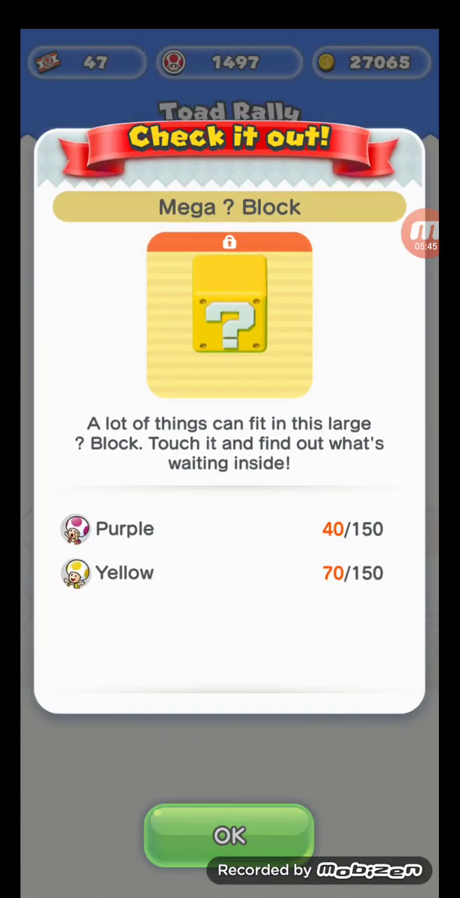
left_click(230, 845)
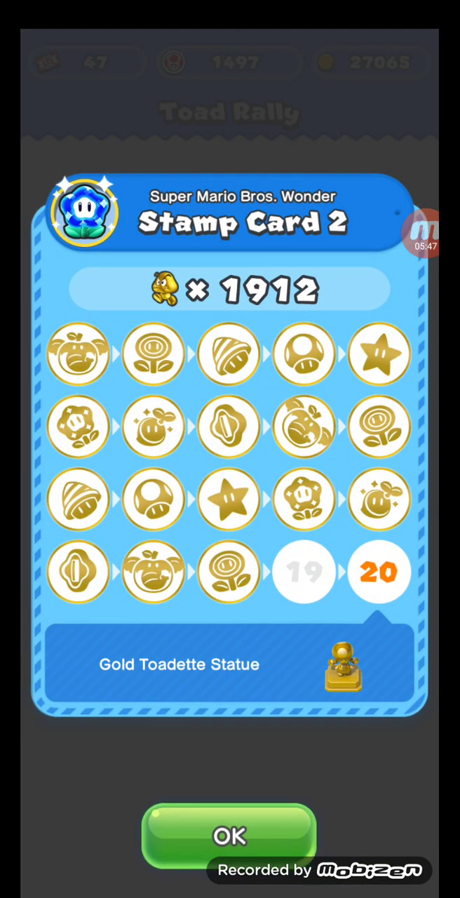
left_click(230, 835)
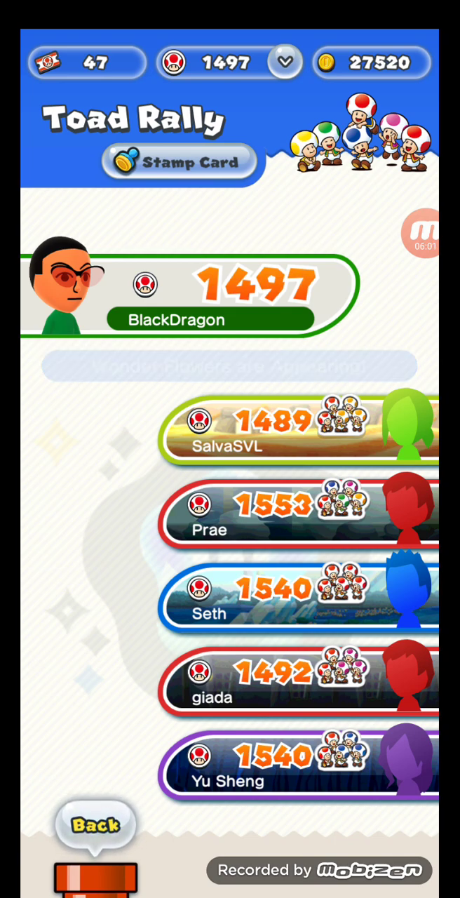
Choose Seth as the opponent, select Luigi as the runner, and start the rally
left_click(302, 600)
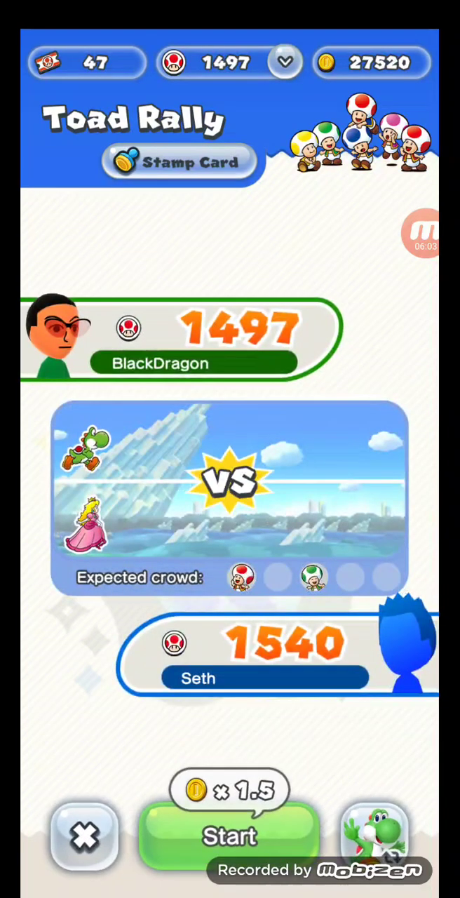
left_click(375, 835)
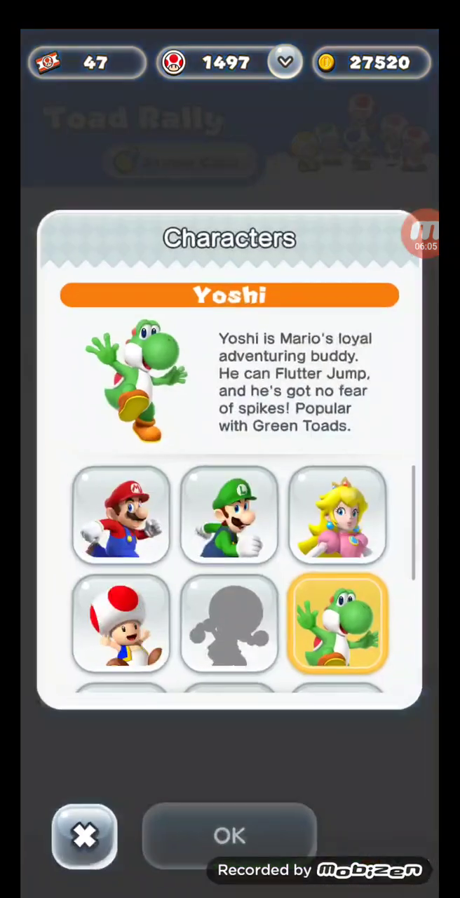
left_click(230, 517)
left_click(229, 836)
left_click(230, 836)
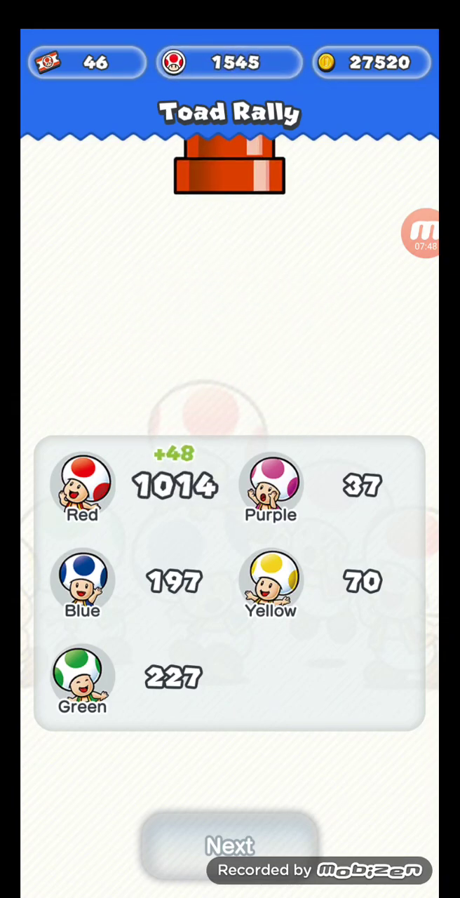
Clear the Toad tally, Mega ? Block notice and Stamp Card 2 at 1948 Gold Toads
left_click(230, 846)
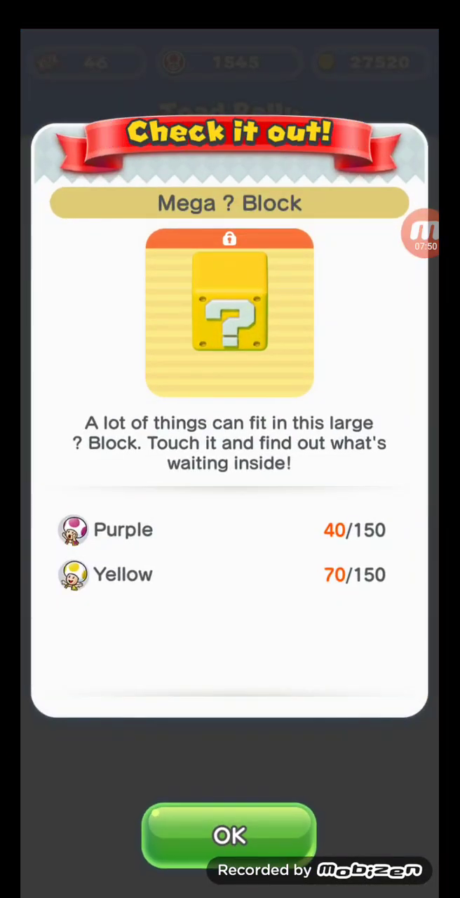
left_click(230, 845)
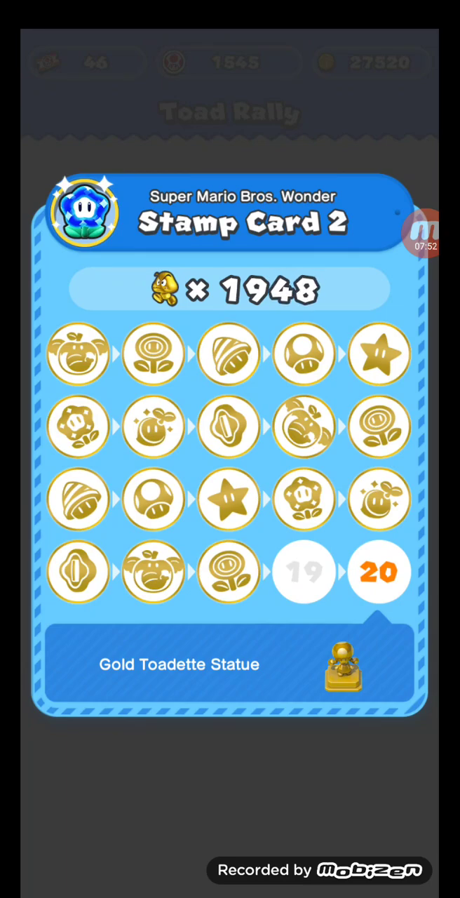
left_click(229, 835)
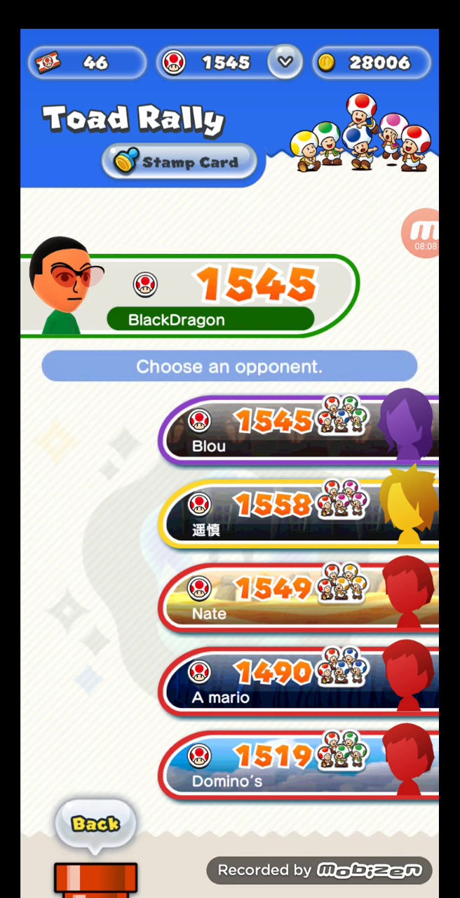
Preview Domino's, back out, then start the rally against A mario instead
left_click(280, 765)
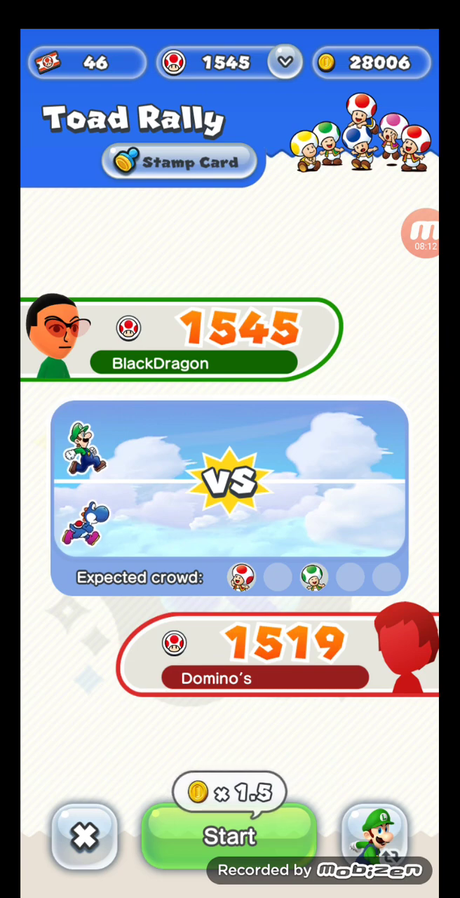
left_click(85, 837)
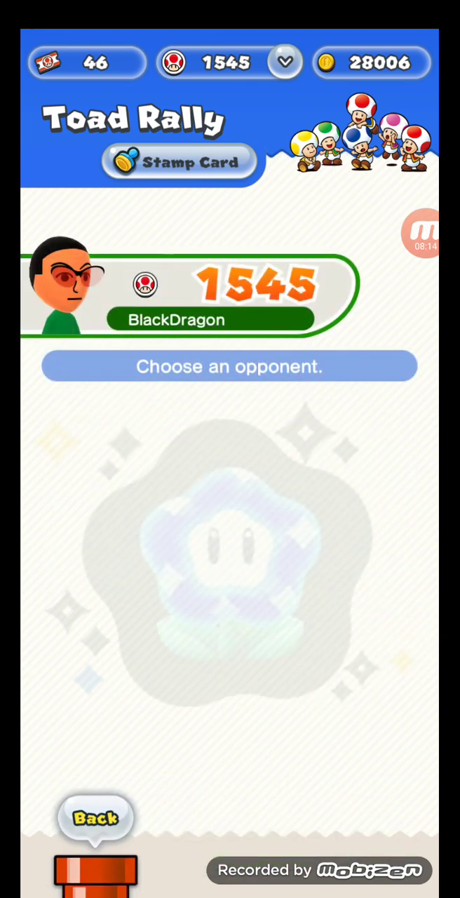
left_click(281, 680)
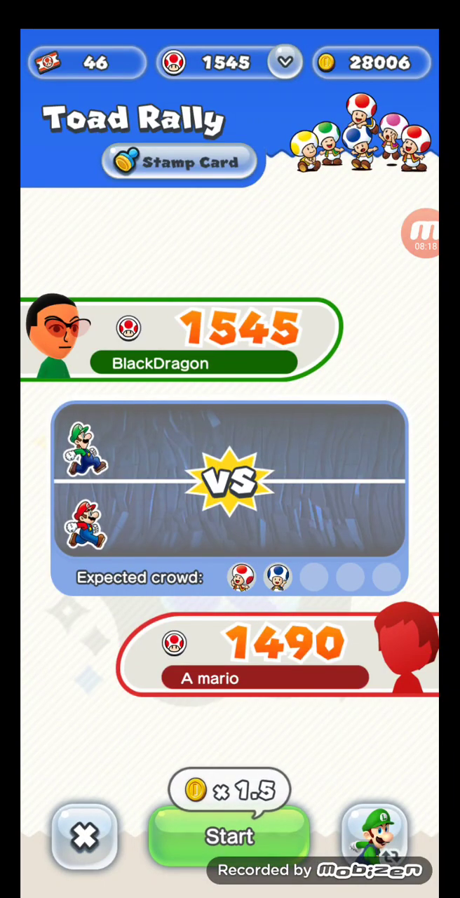
left_click(230, 836)
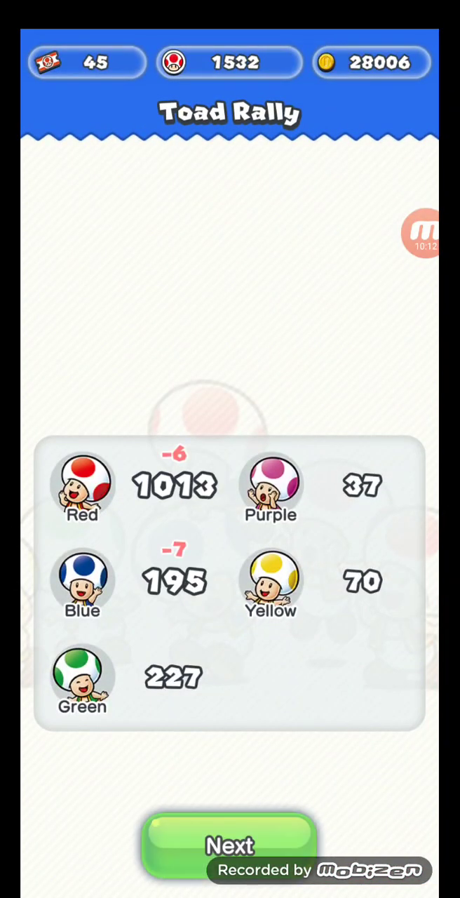
Clear the rally results and Mega ? Block notice so Stamp Card 2 hits 2000 Gold Toads
left_click(230, 845)
left_click(229, 836)
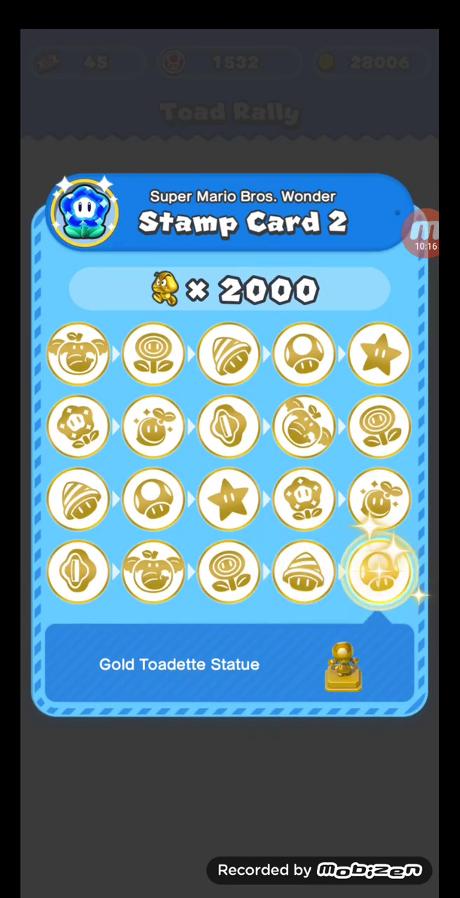